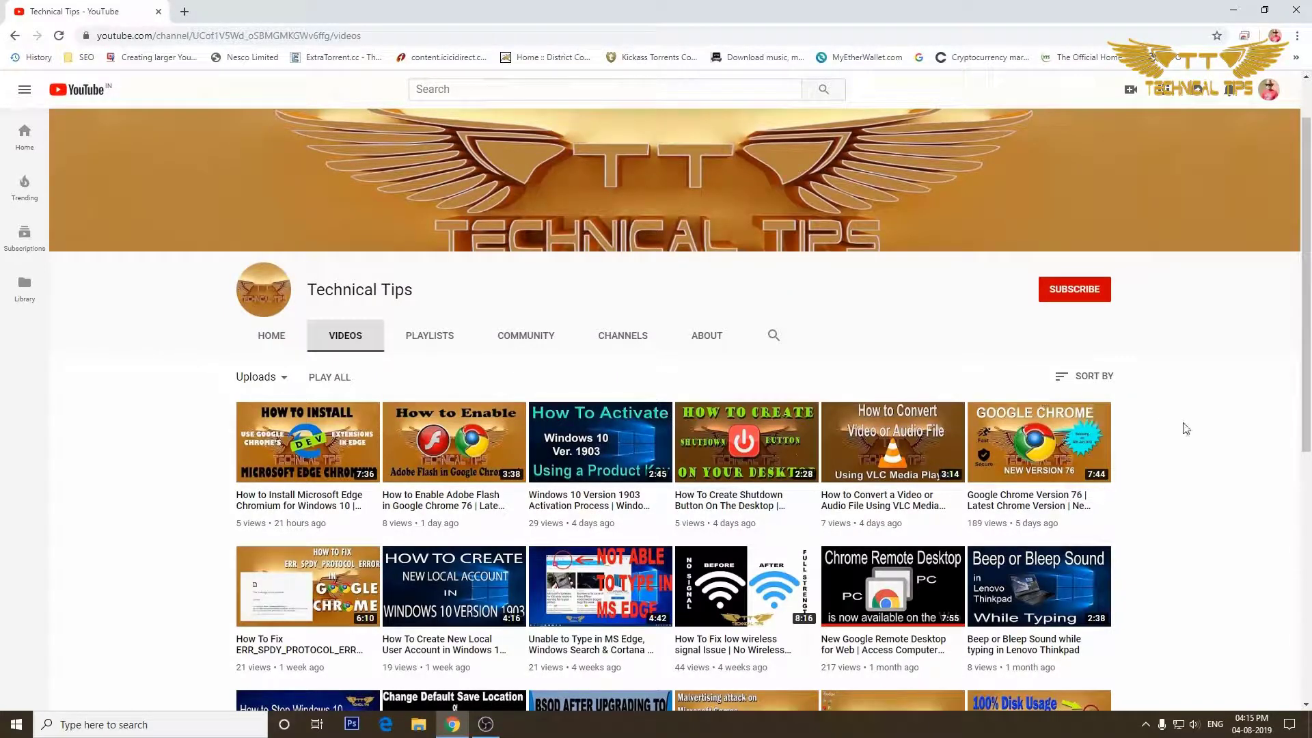
# - Subscribe to the Technical Tips YouTube channel with its red SUBSCRIBE button
pyautogui.click(1071, 295)
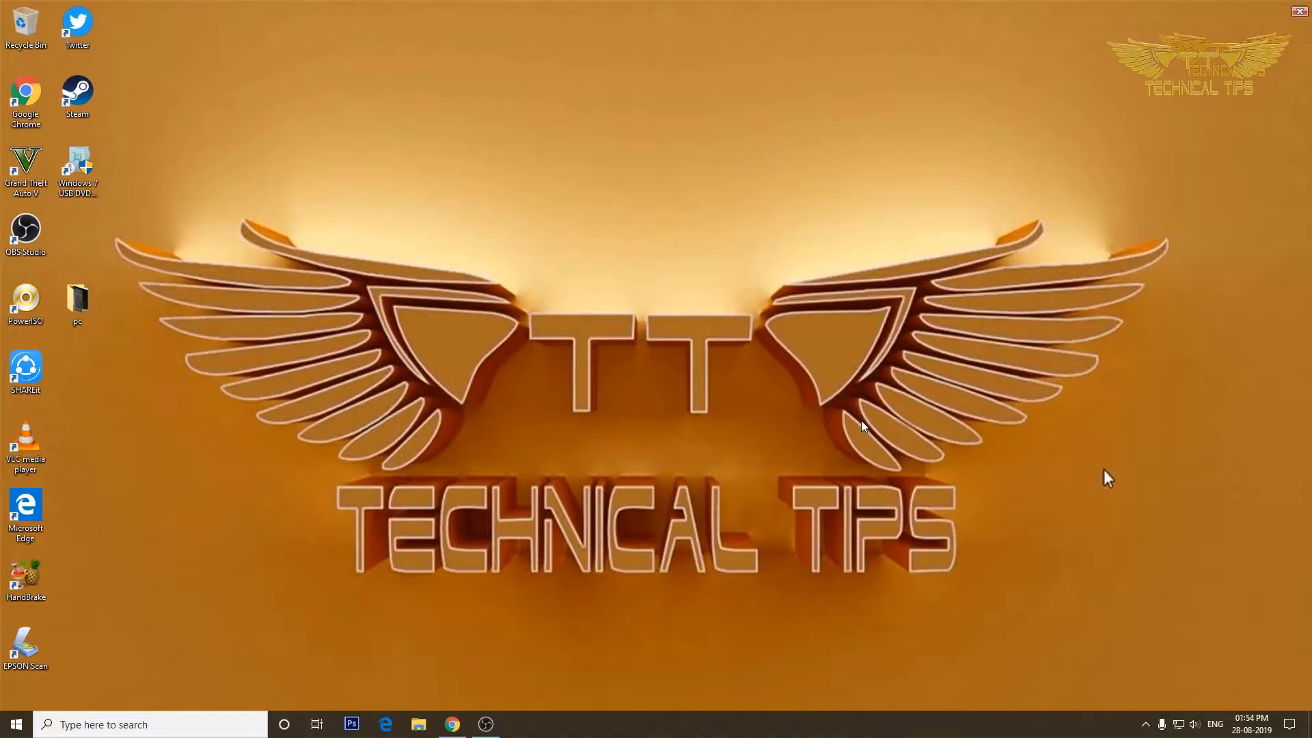
# - Create a new desktop folder named GodMode.{ED7BA470-8E54-465E-825C-99712043E01C} so it becomes a Control Panel icon
pyautogui.rightClick(198, 496)
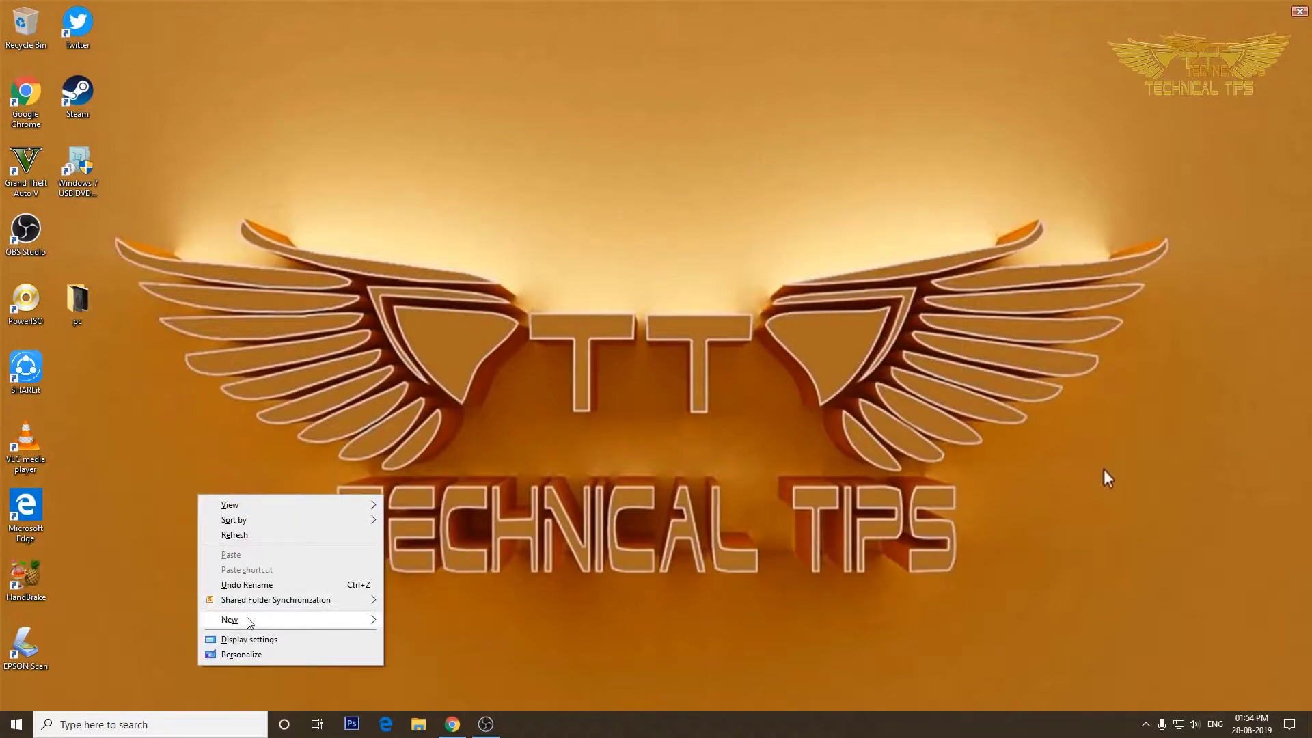
pyautogui.moveTo(248, 620)
pyautogui.moveTo(355, 623)
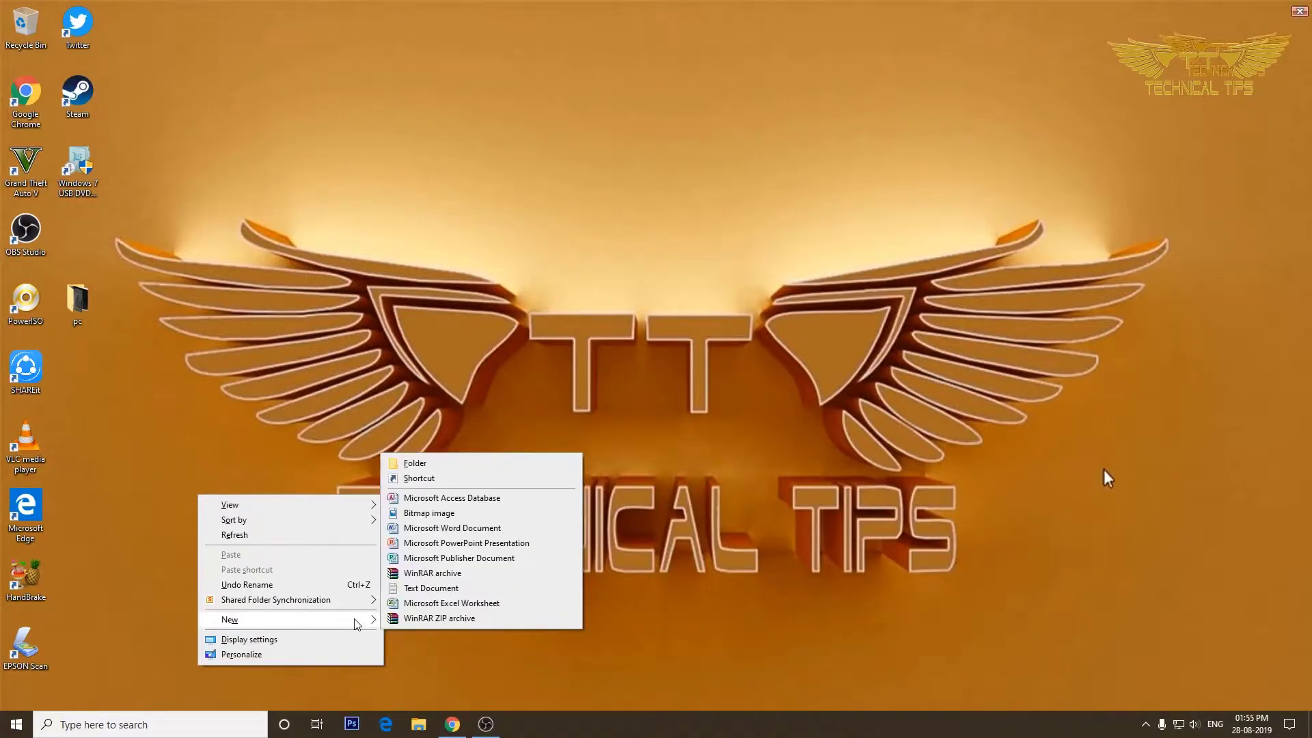
pyautogui.click(423, 466)
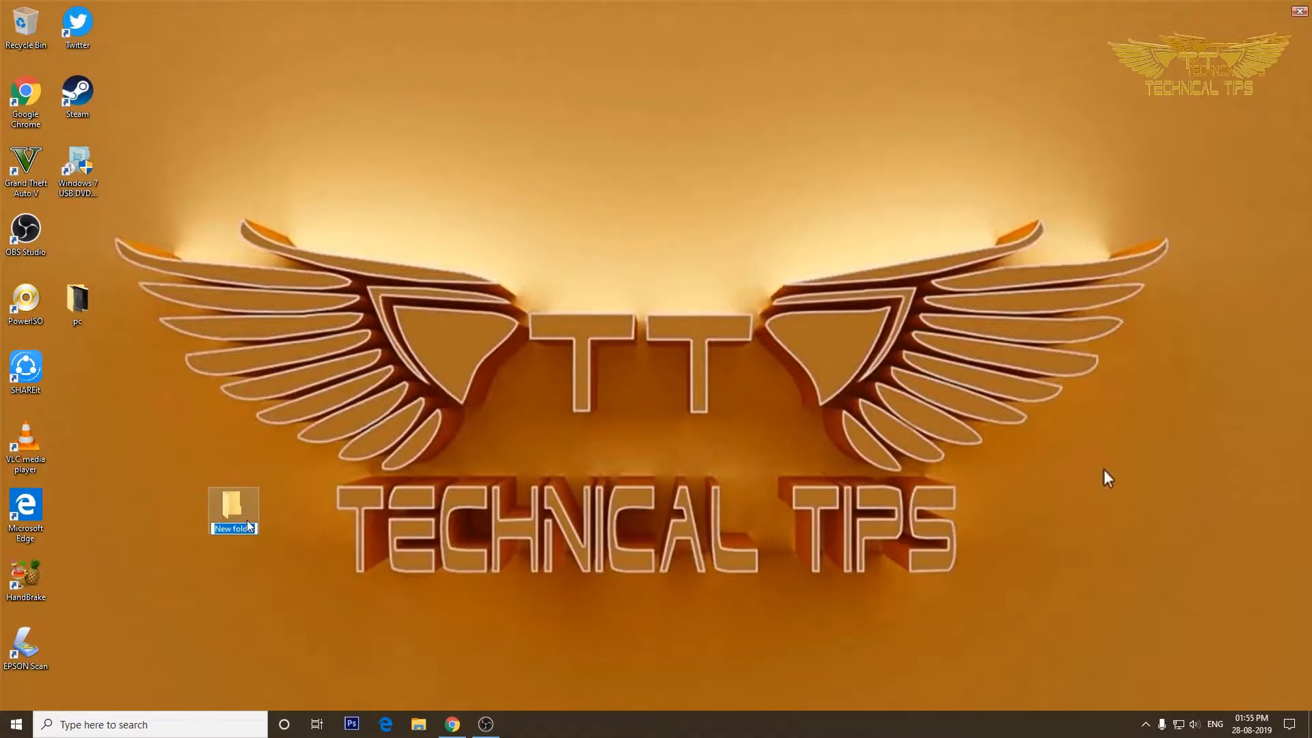
pyautogui.write('{ED7BA470-8E54-465E-825C-99712043E01C}')
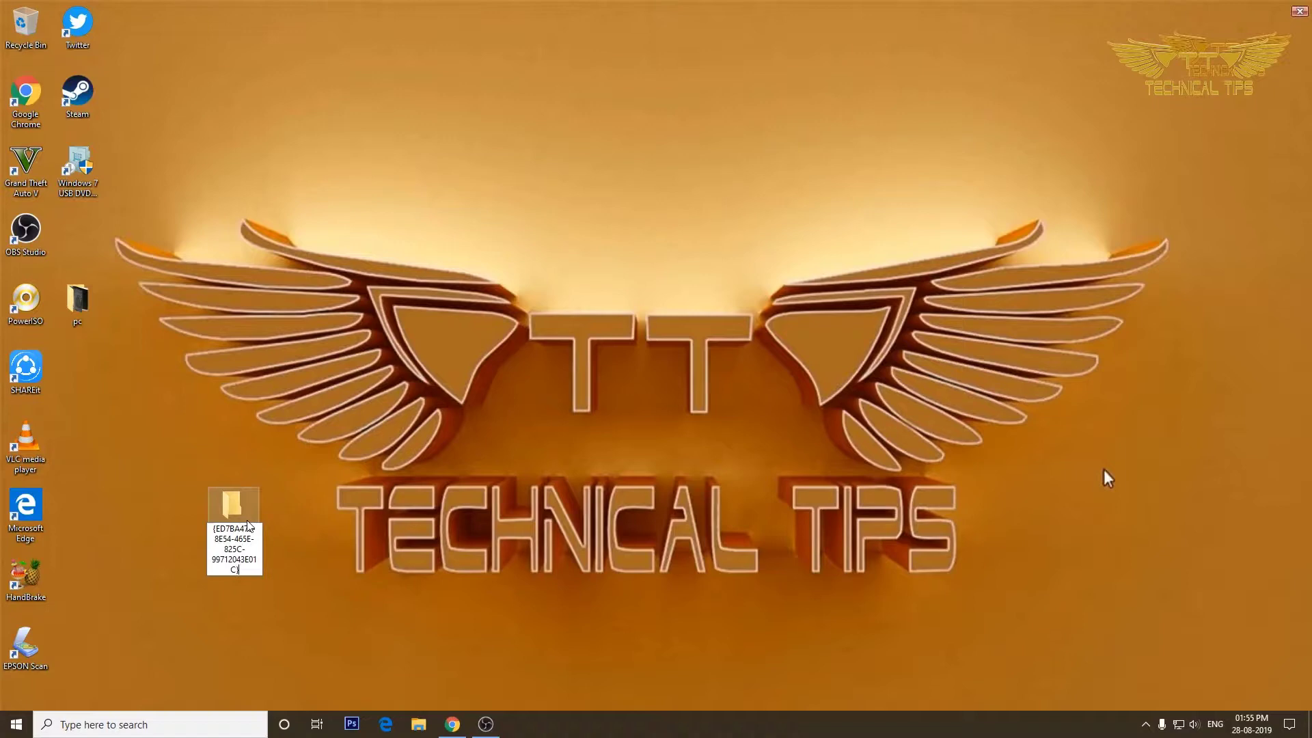
pyautogui.press('Return')
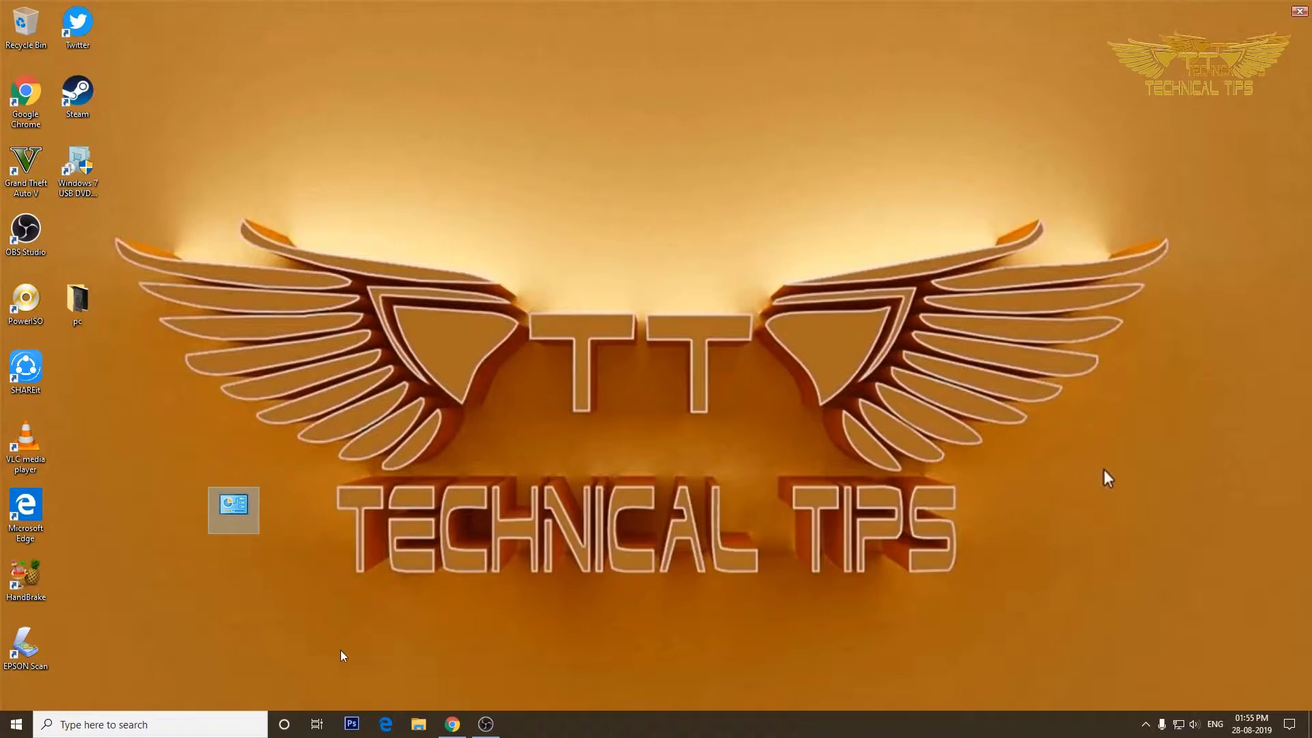
pyautogui.click(295, 600)
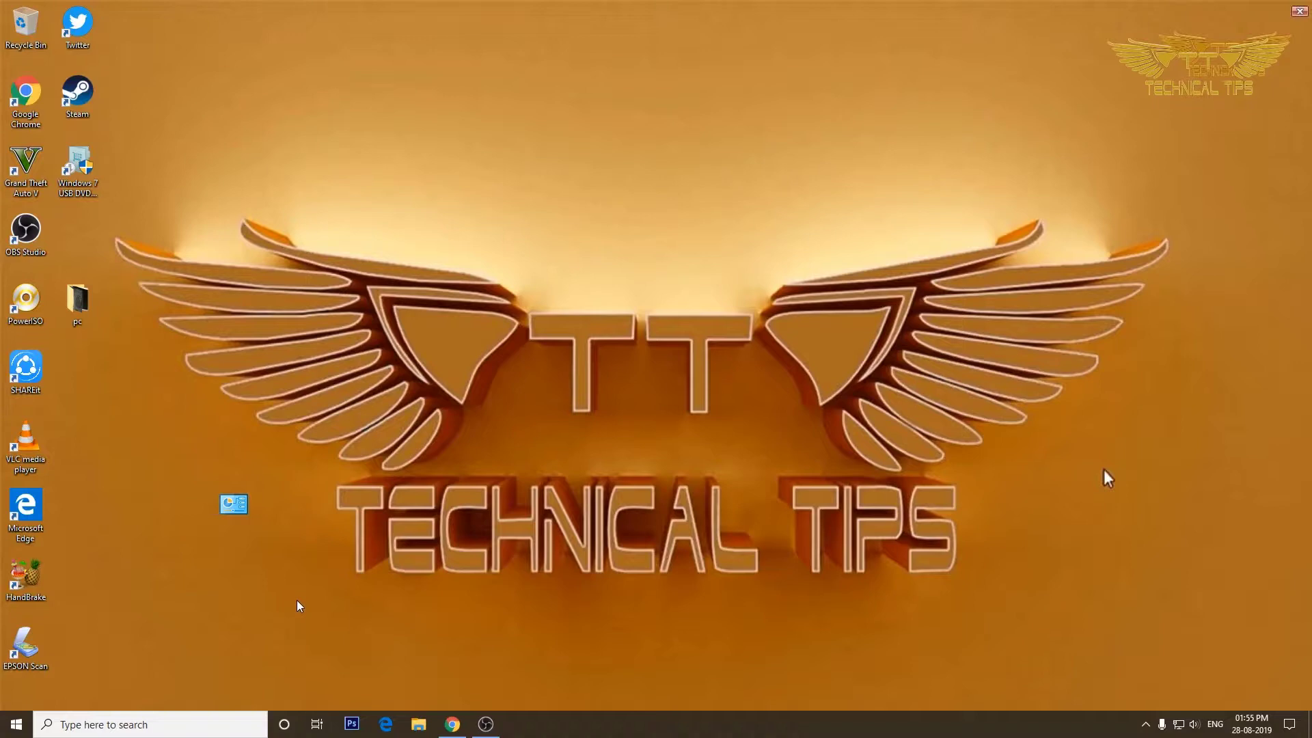
pyautogui.doubleClick(237, 509)
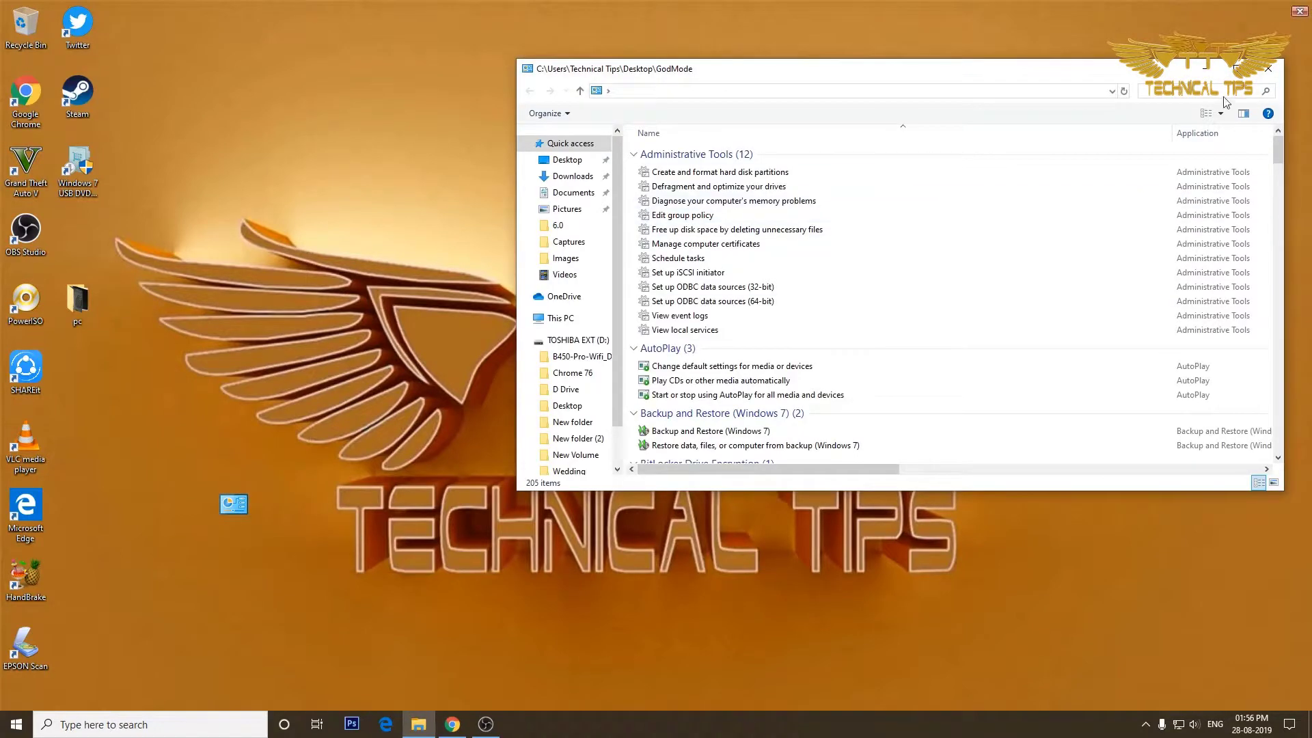
pyautogui.click(1236, 69)
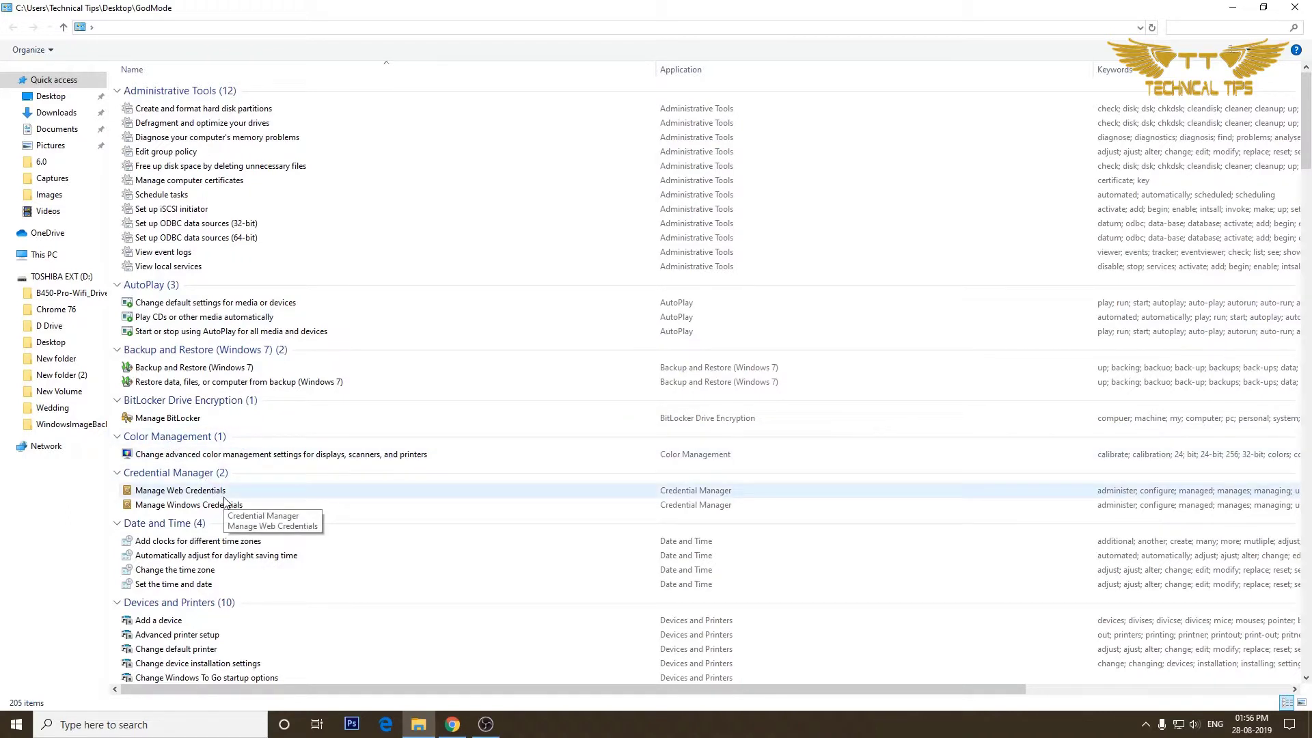
pyautogui.scroll(-4, 225, 502)
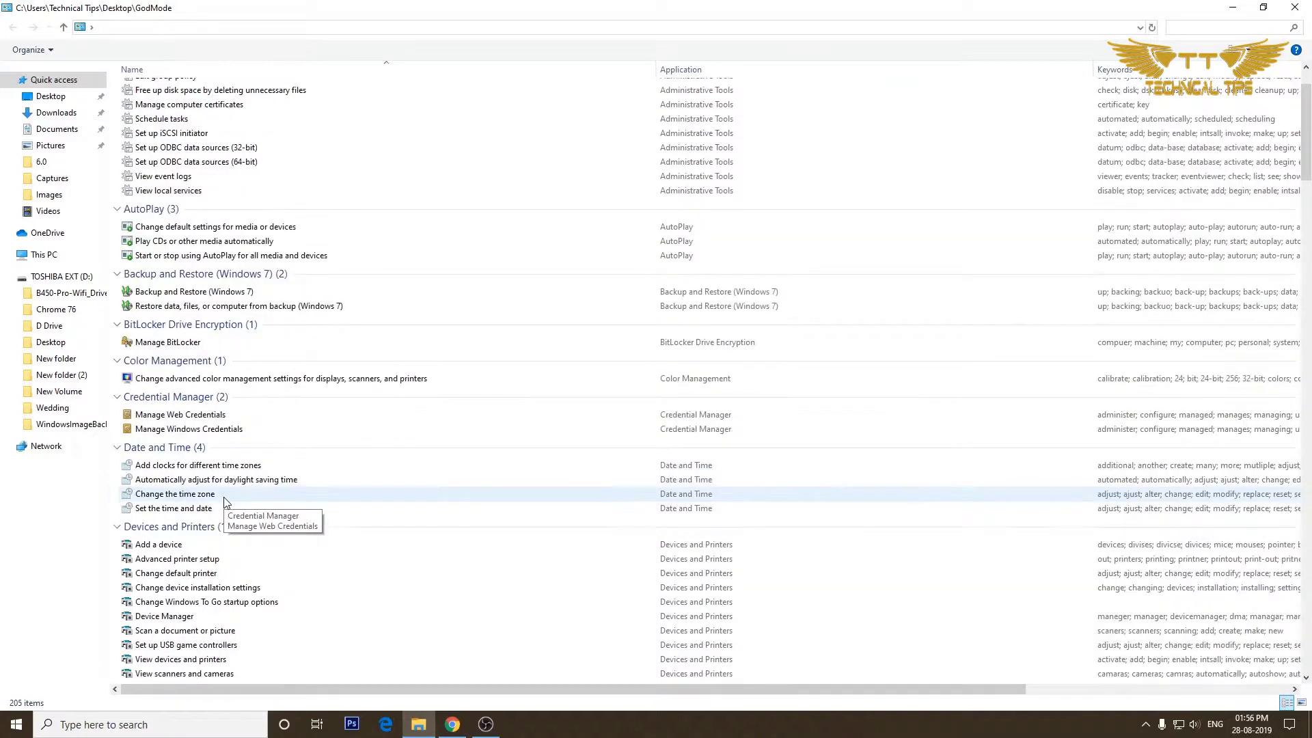
pyautogui.scroll(-2, 225, 502)
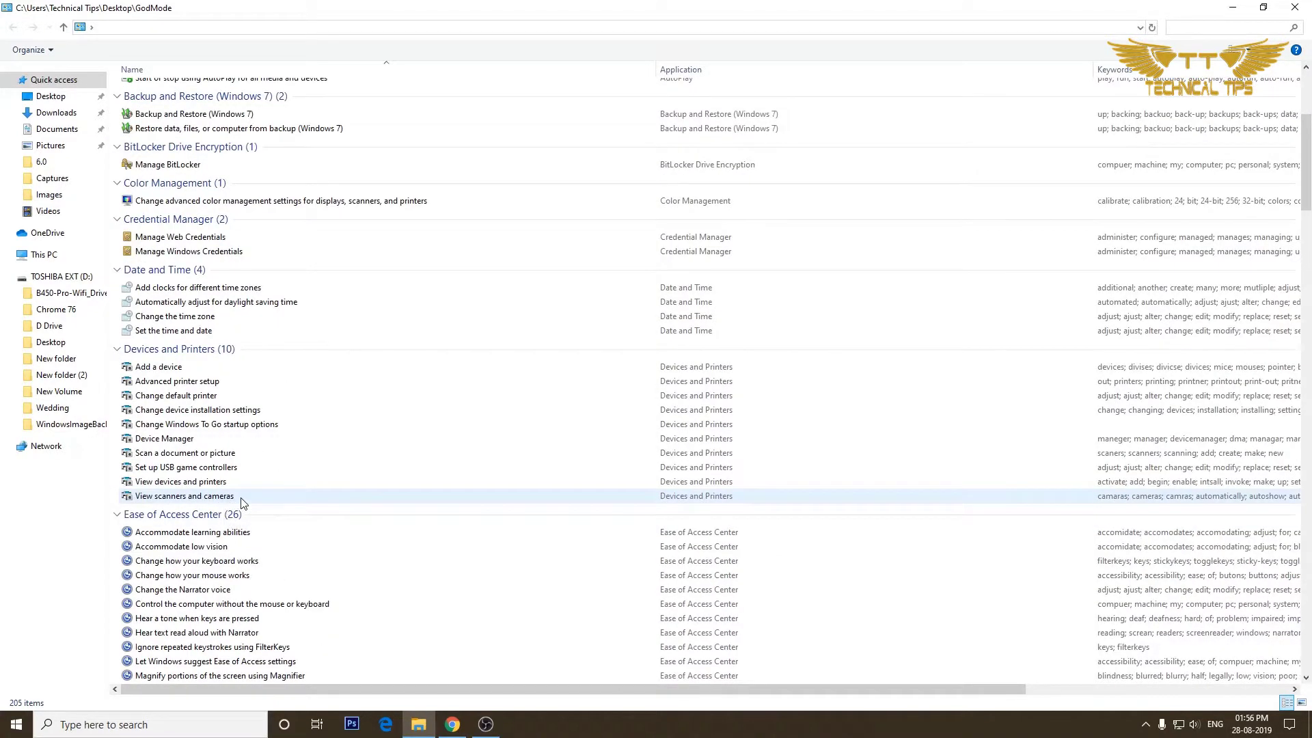
pyautogui.scroll(-5, 232, 503)
pyautogui.scroll(-6, 244, 504)
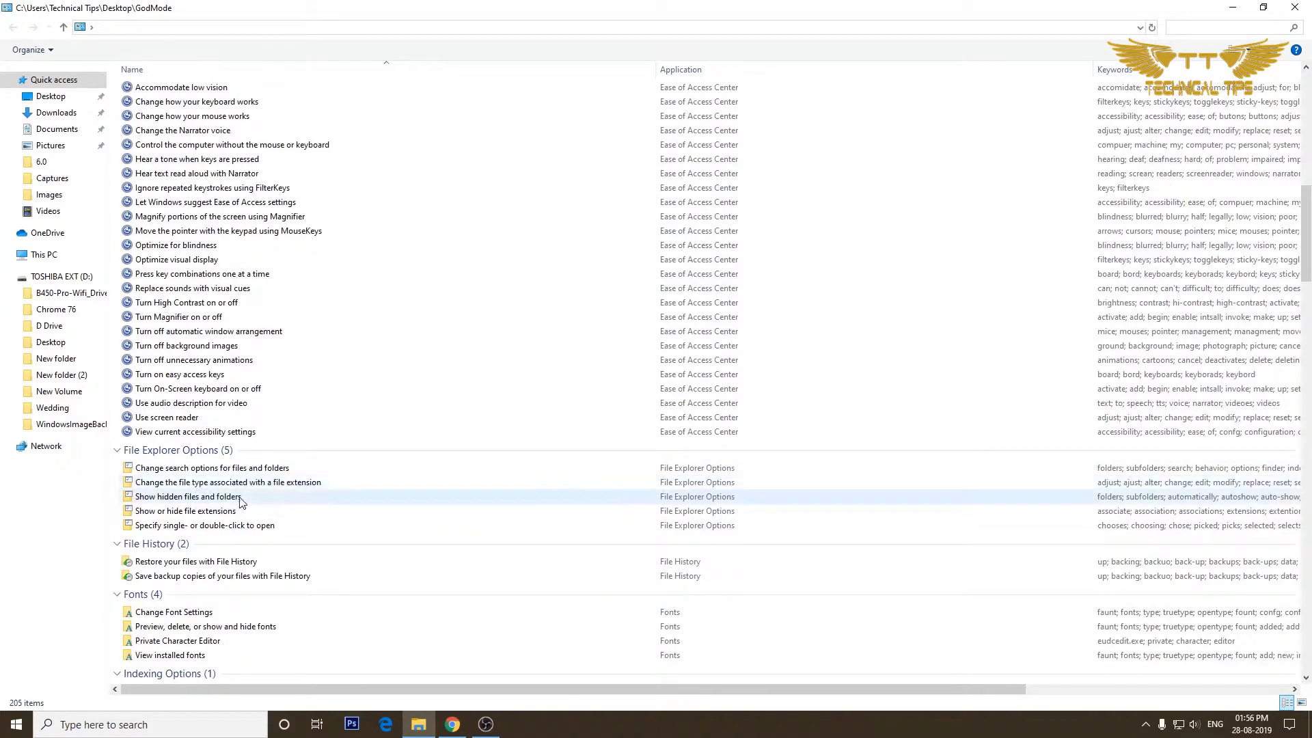
pyautogui.scroll(-3, 266, 533)
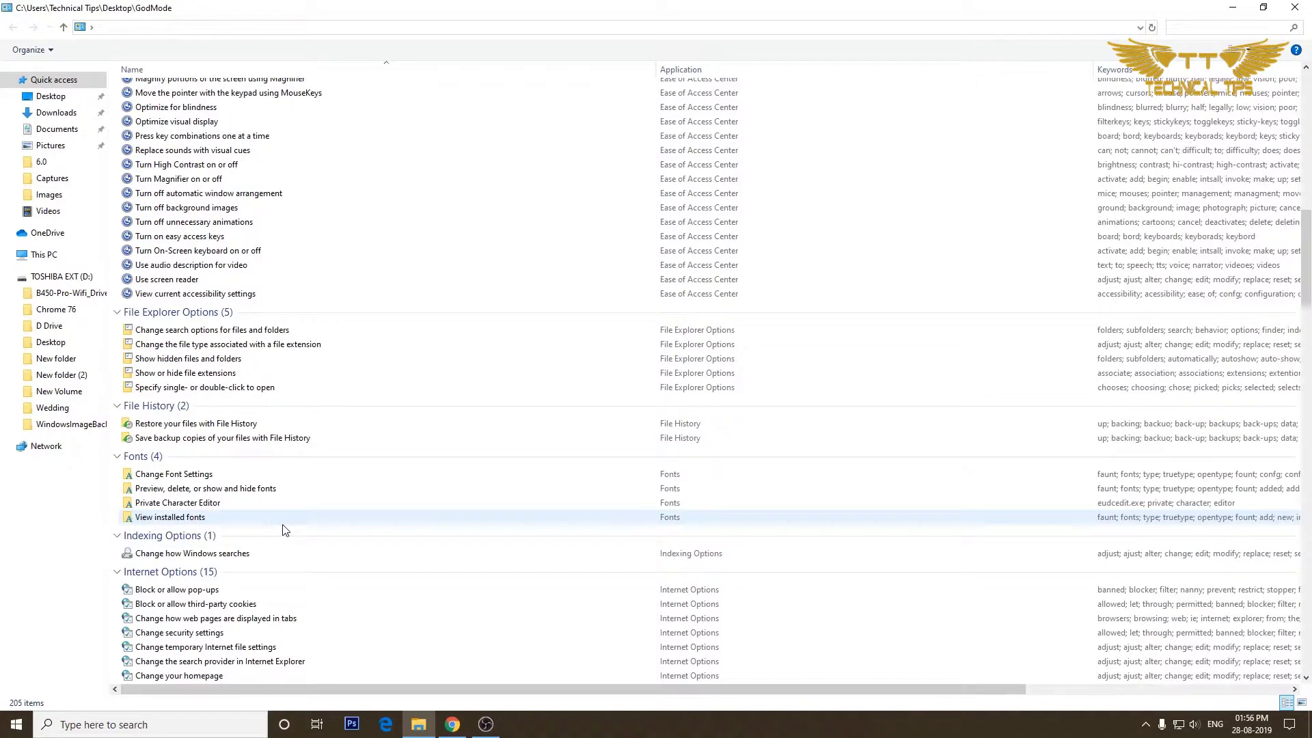
pyautogui.scroll(-2, 286, 527)
pyautogui.scroll(-3, 287, 528)
pyautogui.scroll(-5, 287, 529)
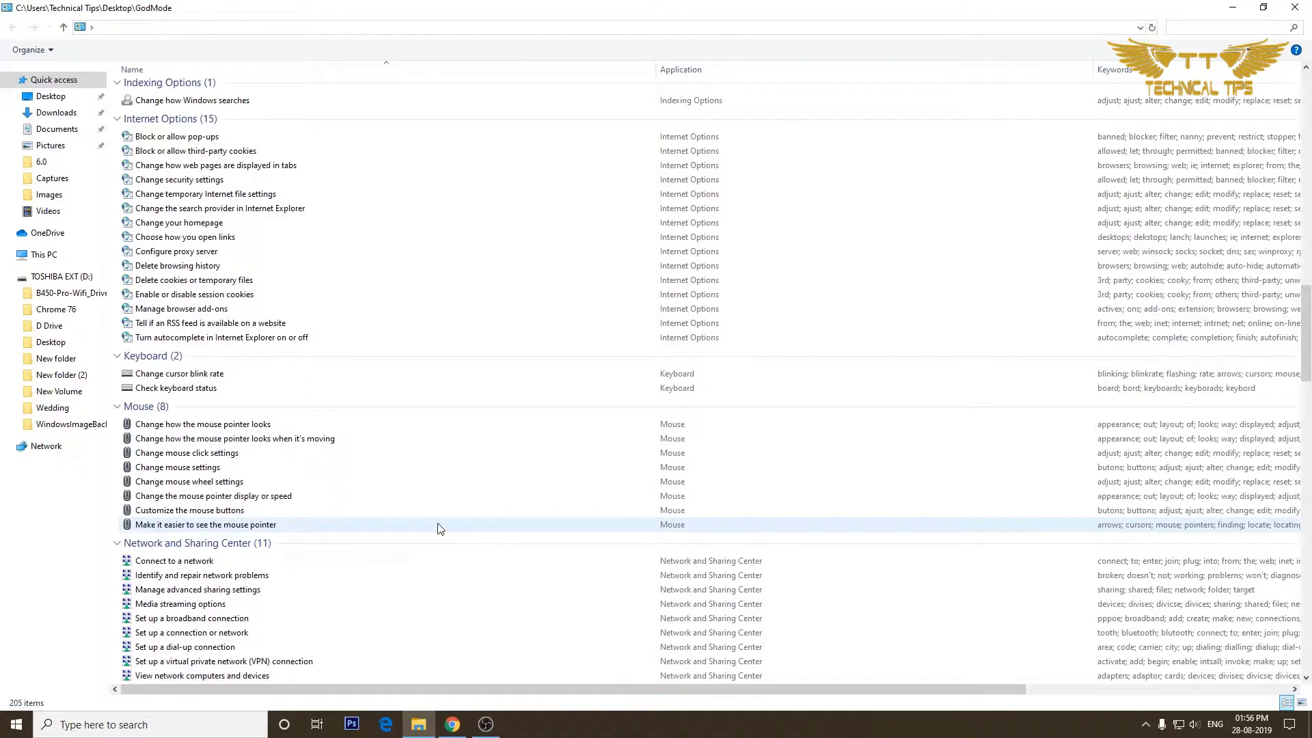
pyautogui.scroll(-4, 437, 528)
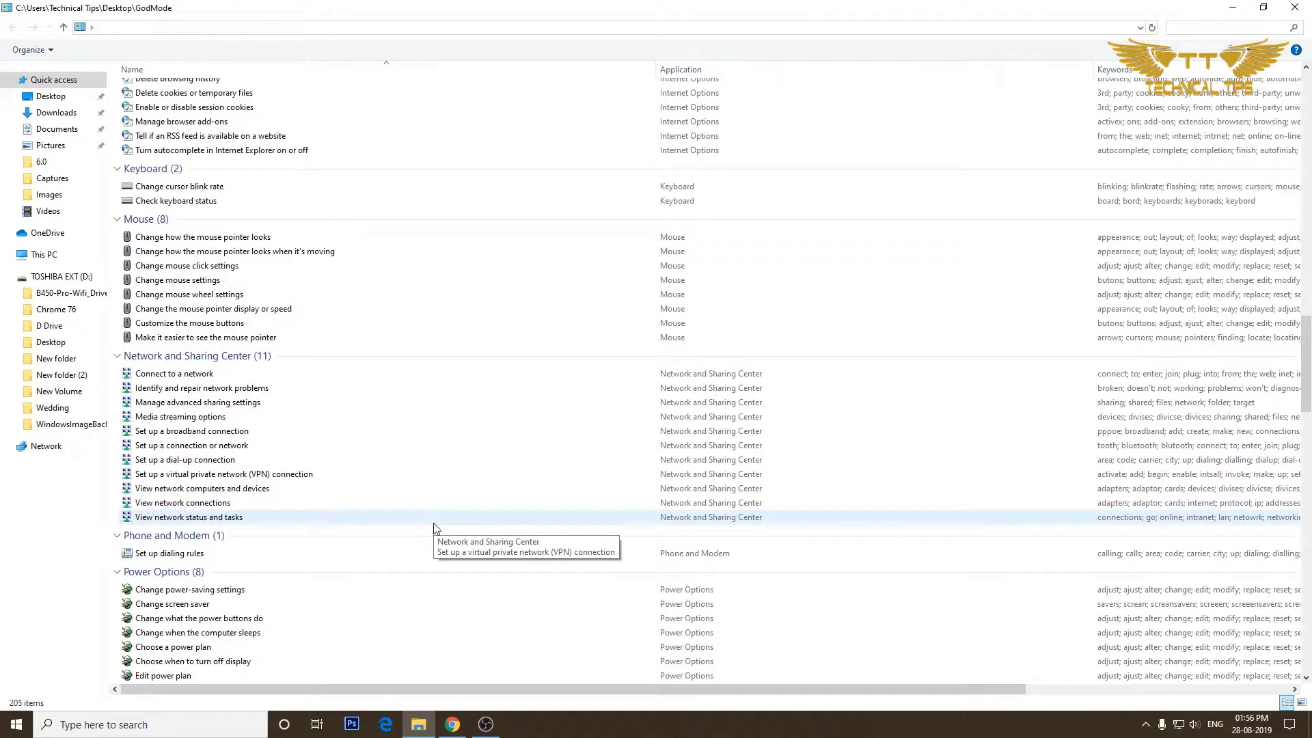
pyautogui.scroll(-4, 434, 527)
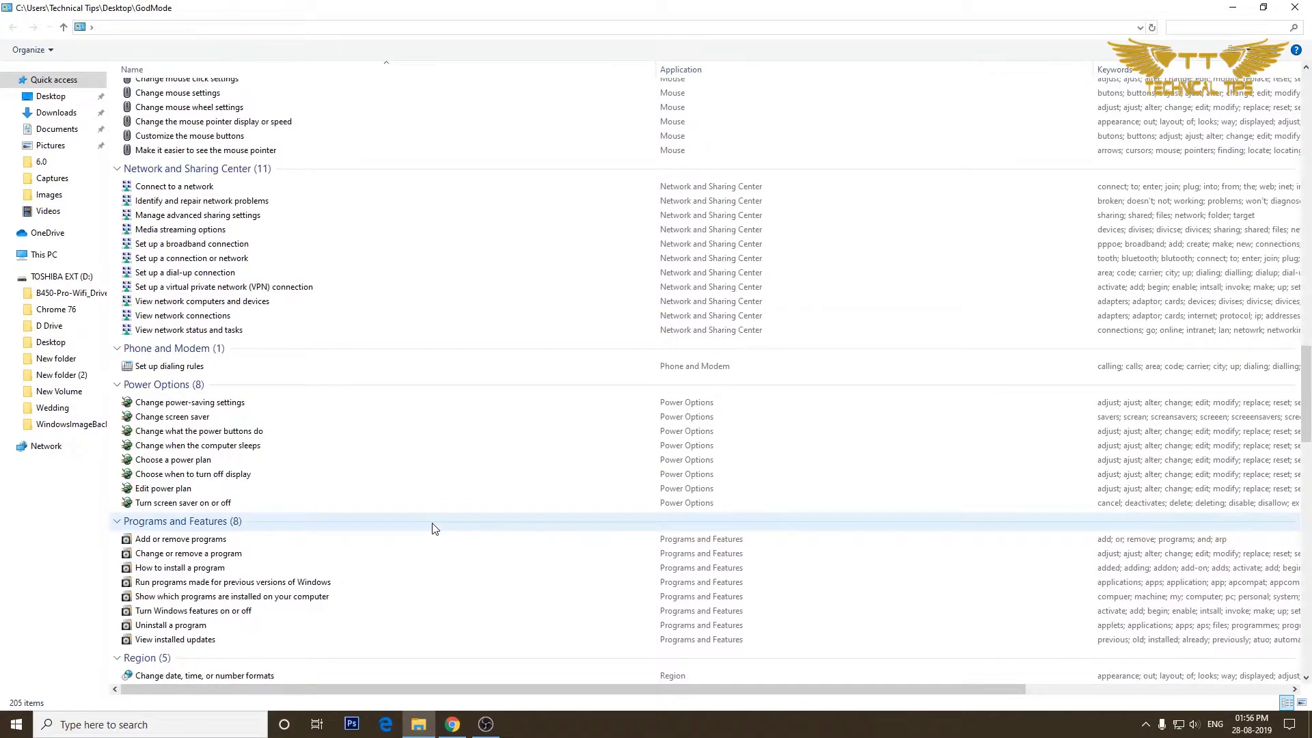
pyautogui.scroll(-5, 432, 528)
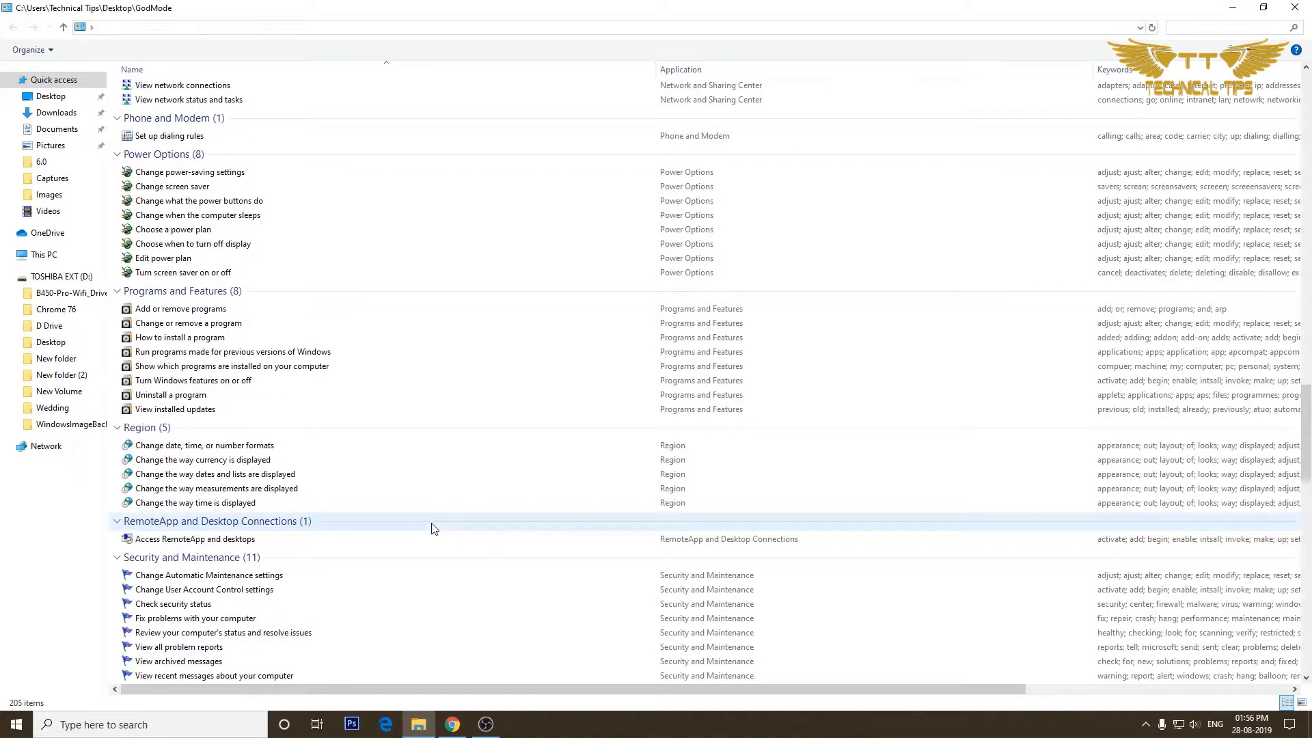
pyautogui.scroll(-3, 432, 528)
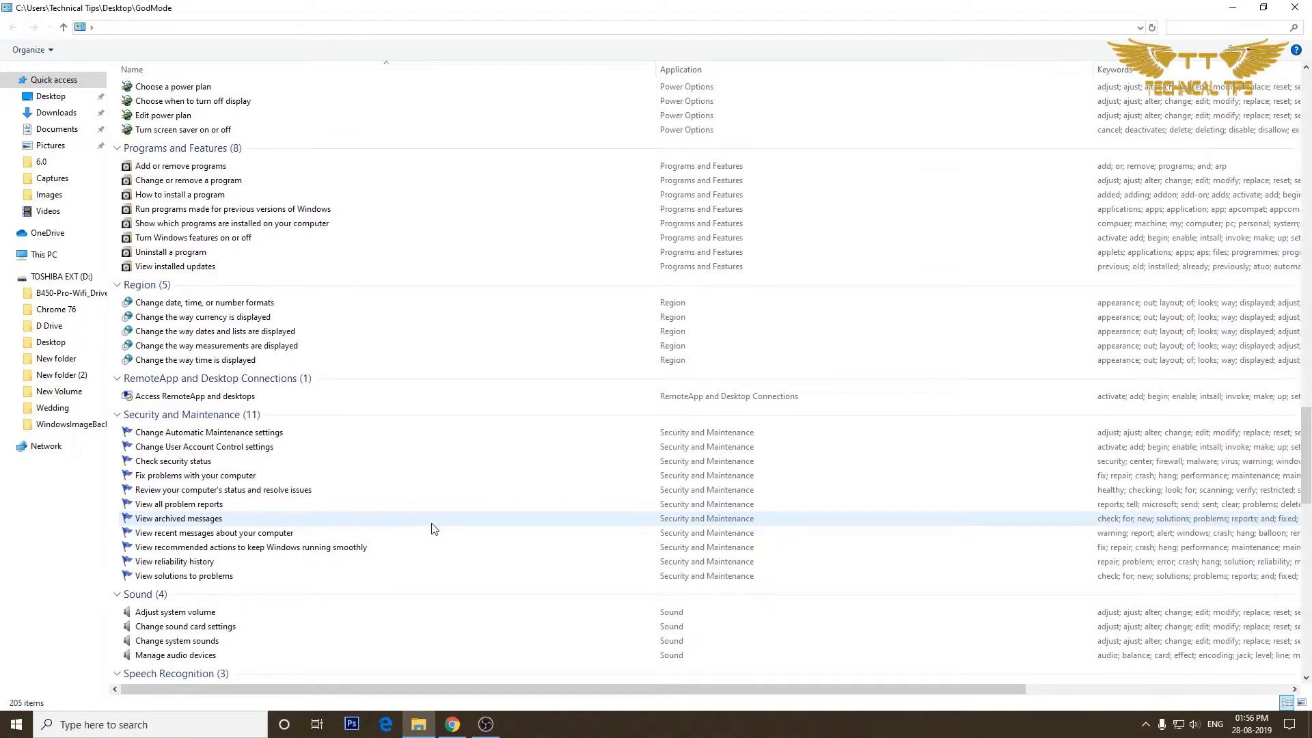
pyautogui.scroll(-3, 432, 527)
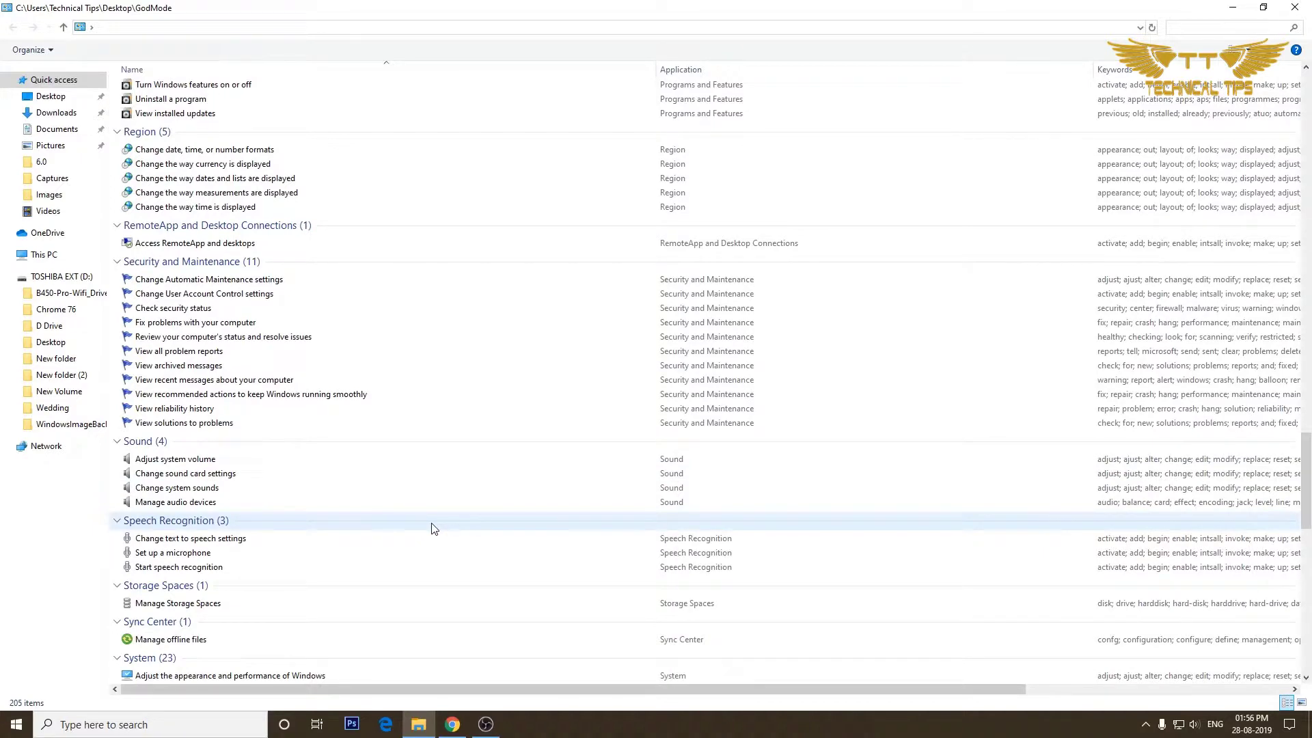
pyautogui.scroll(-8, 432, 528)
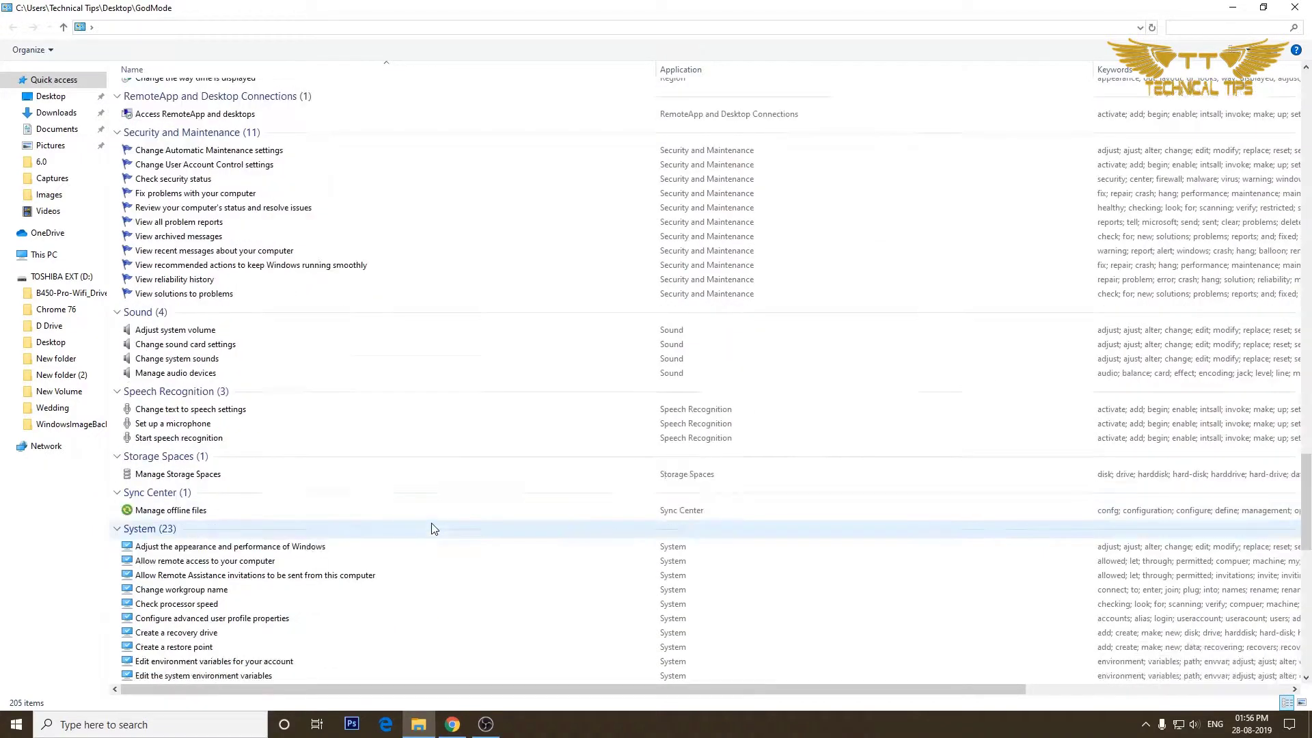
pyautogui.scroll(-9, 431, 527)
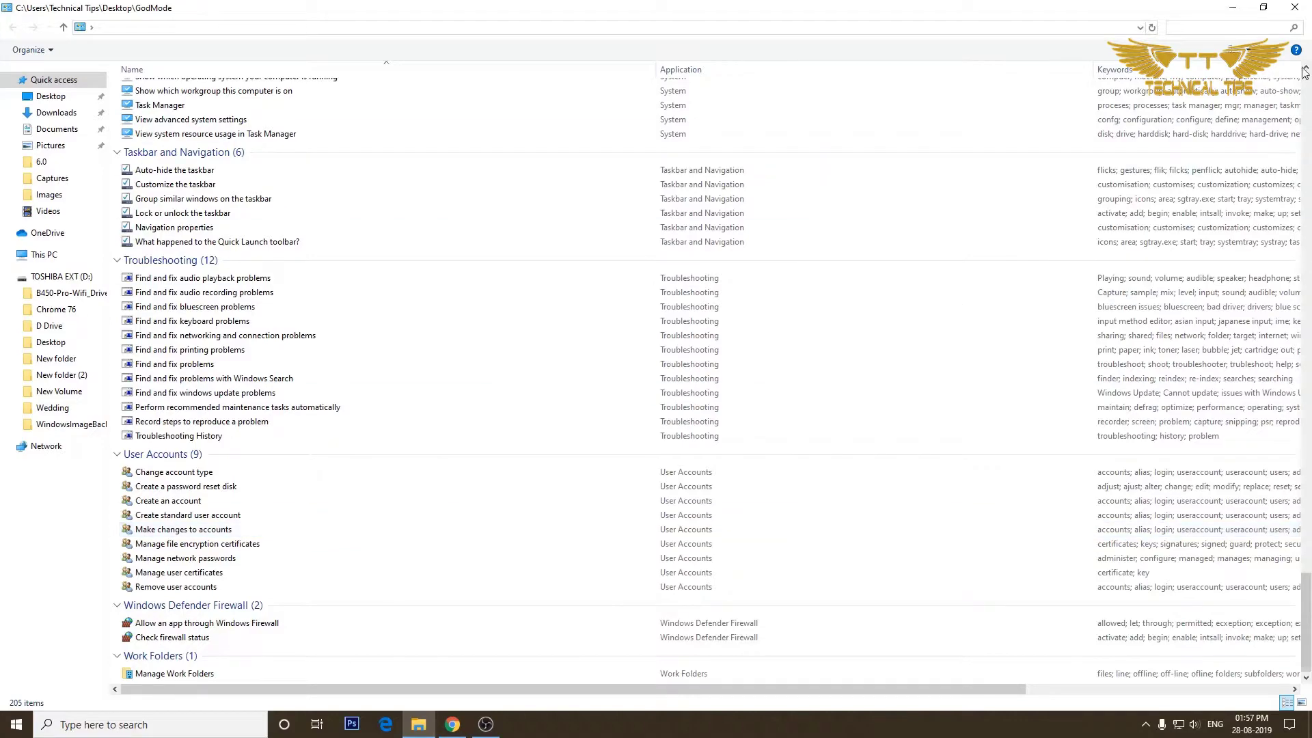
pyautogui.click(1293, 8)
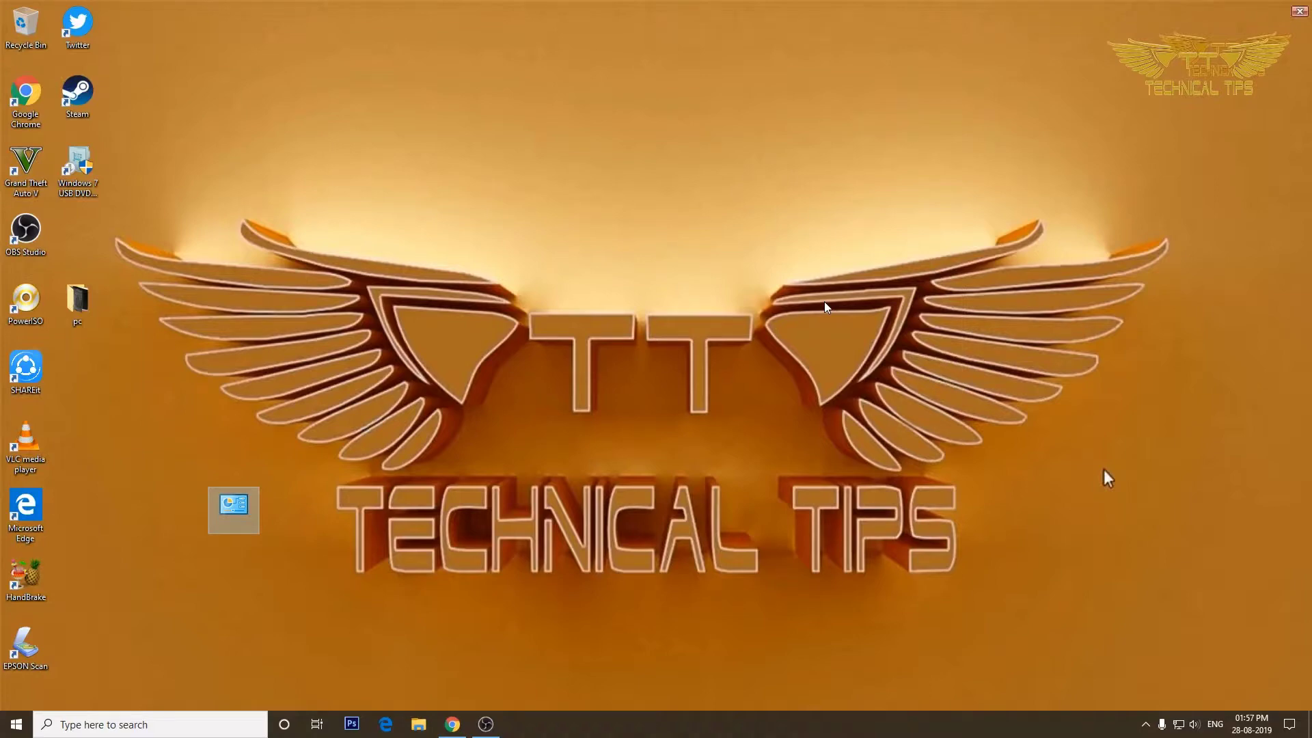
# - Reopen the GodMode folder to view its Control Panel task list, then minimise it
pyautogui.doubleClick(236, 505)
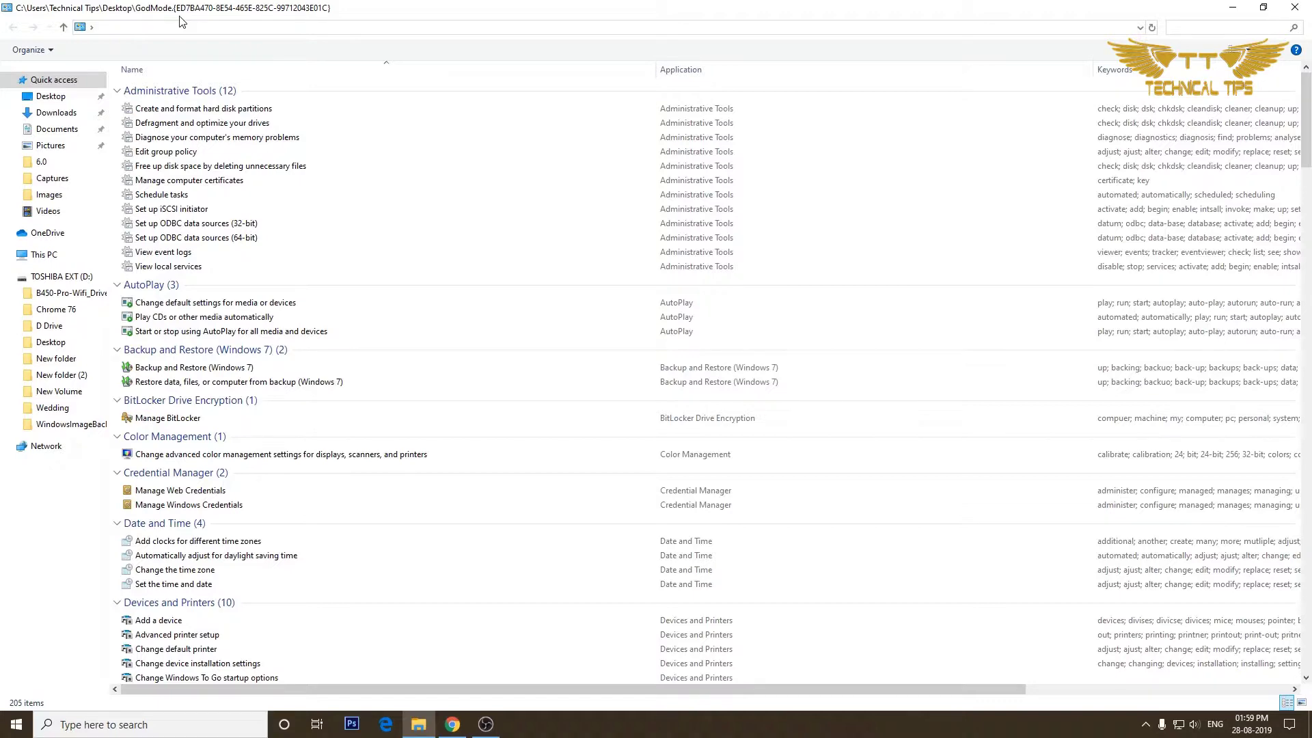
pyautogui.click(1231, 8)
# - Rename the GodMode folder to 'Sample', confirm it still lists 205 settings, then close it
pyautogui.rightClick(237, 505)
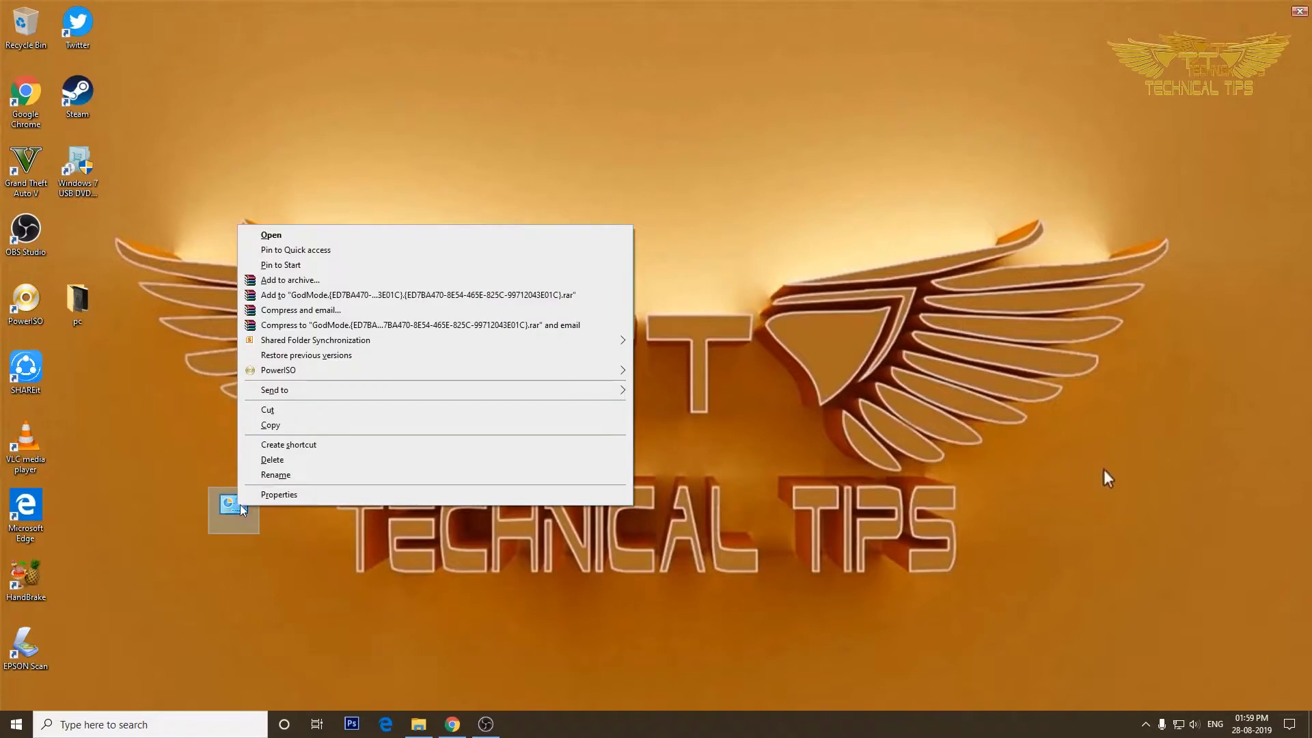
pyautogui.click(276, 475)
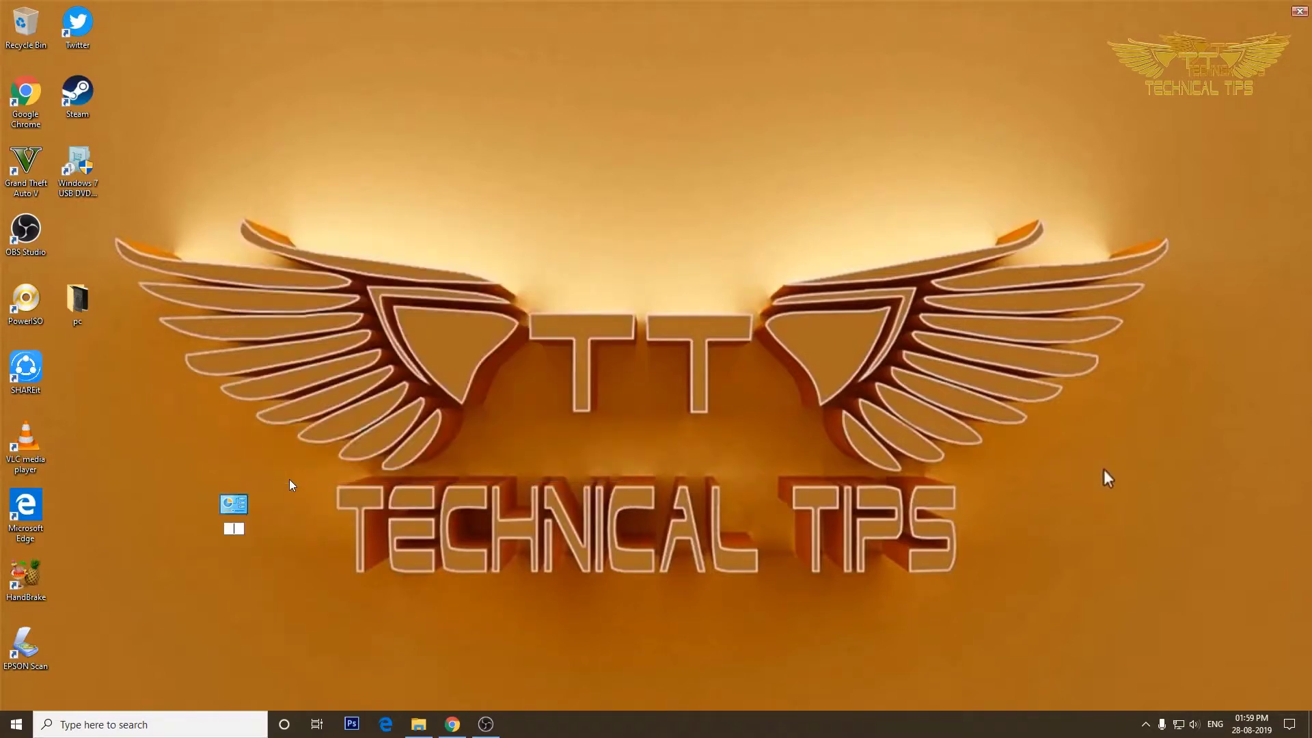
pyautogui.write('Sample')
pyautogui.press('Return')
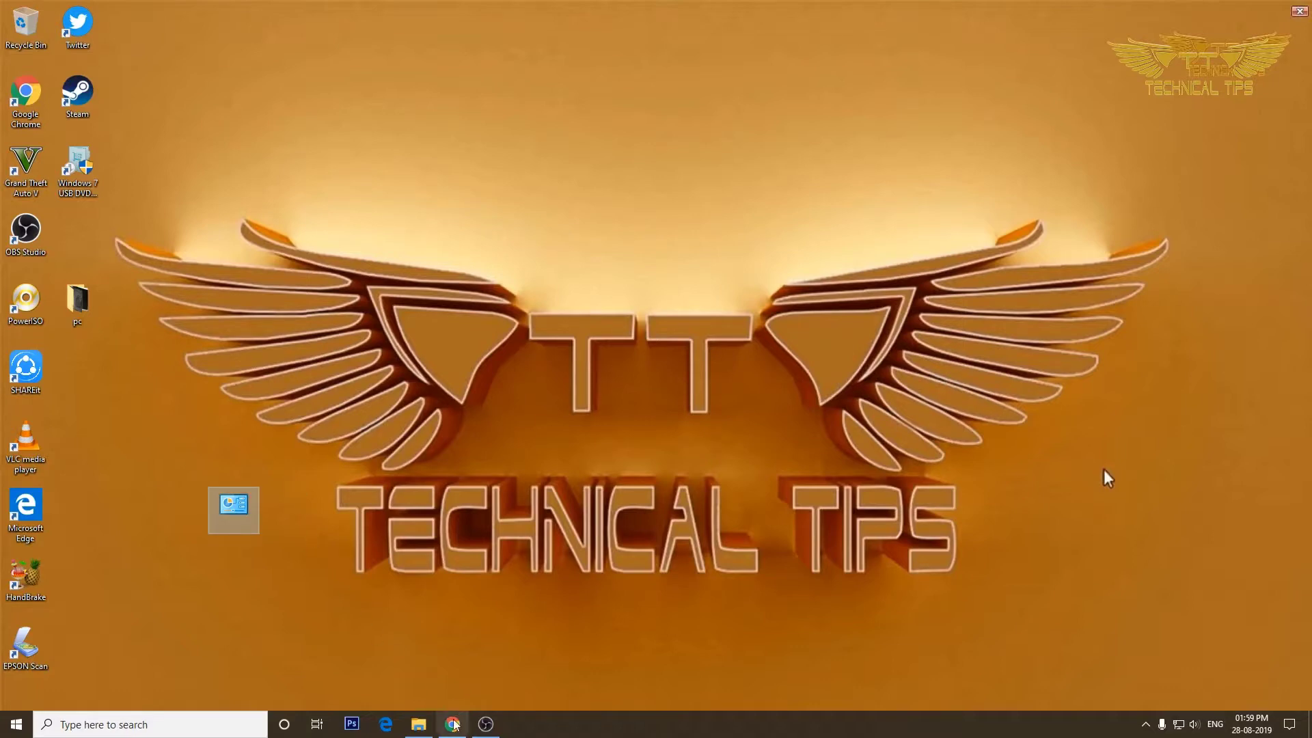
pyautogui.press('Return')
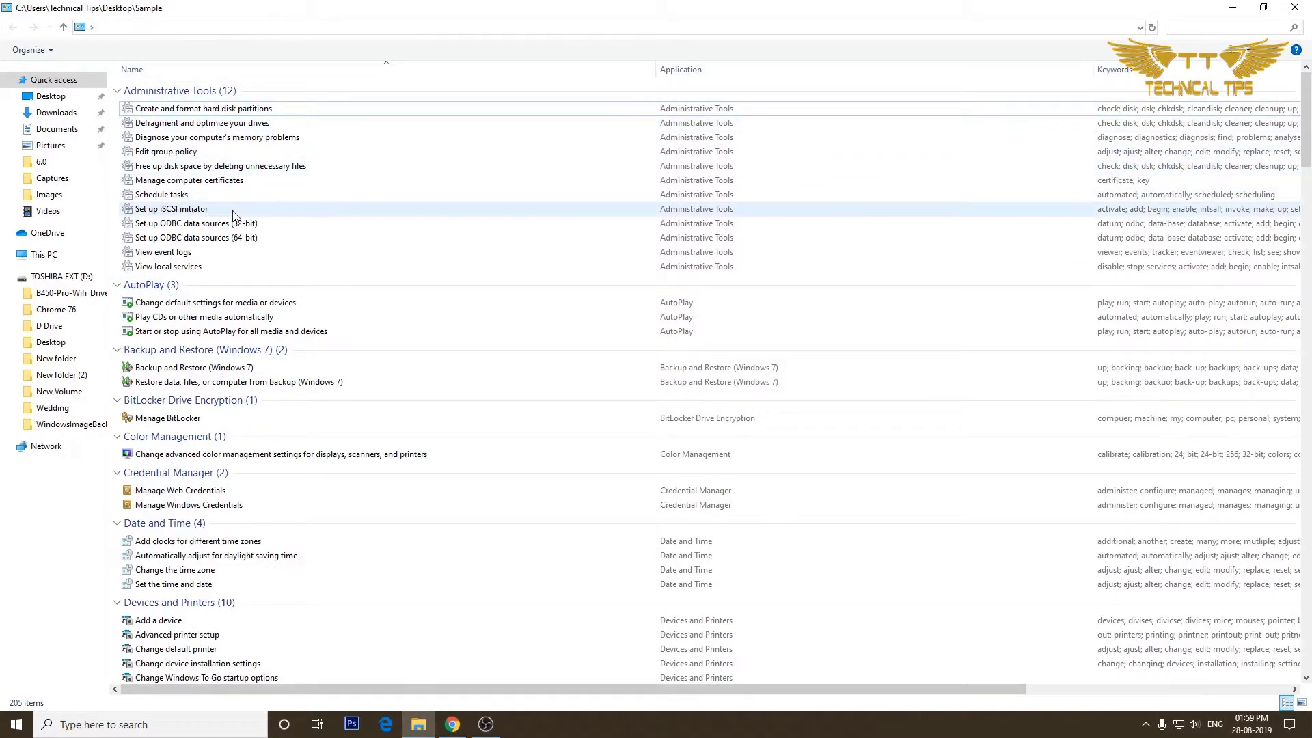
pyautogui.click(1293, 8)
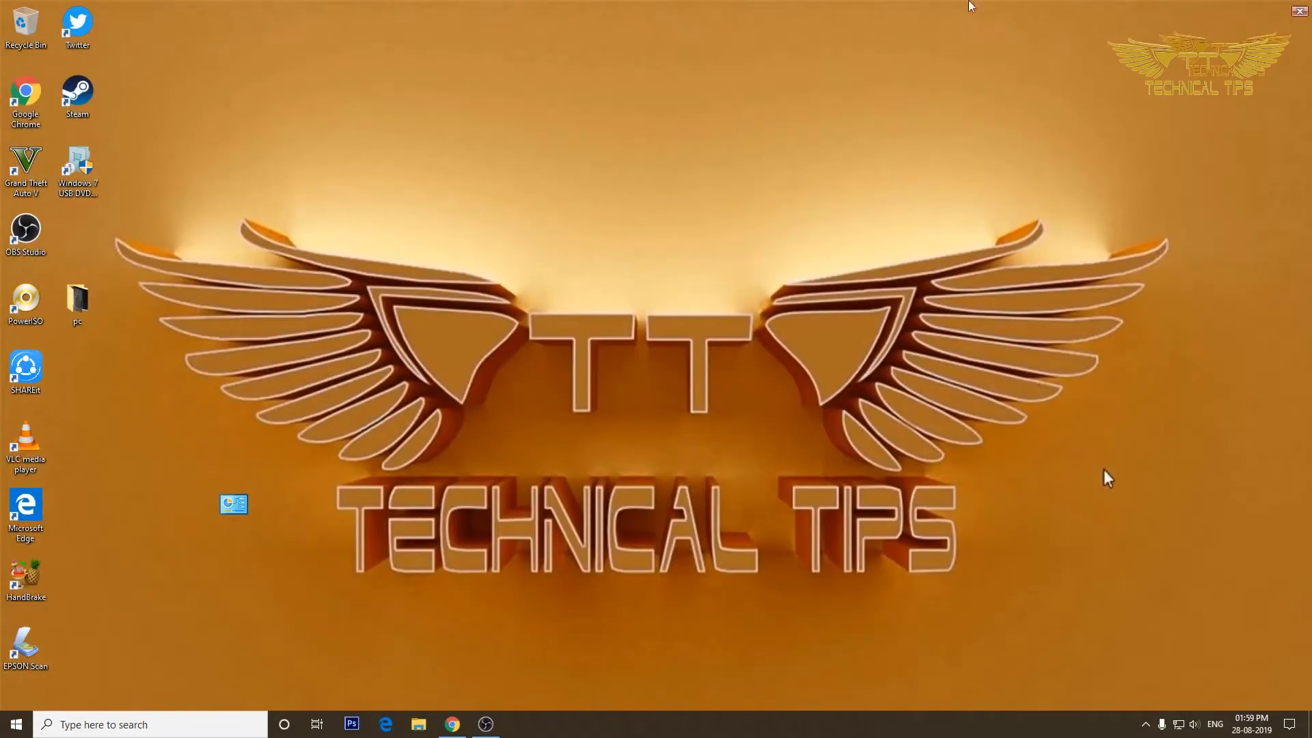